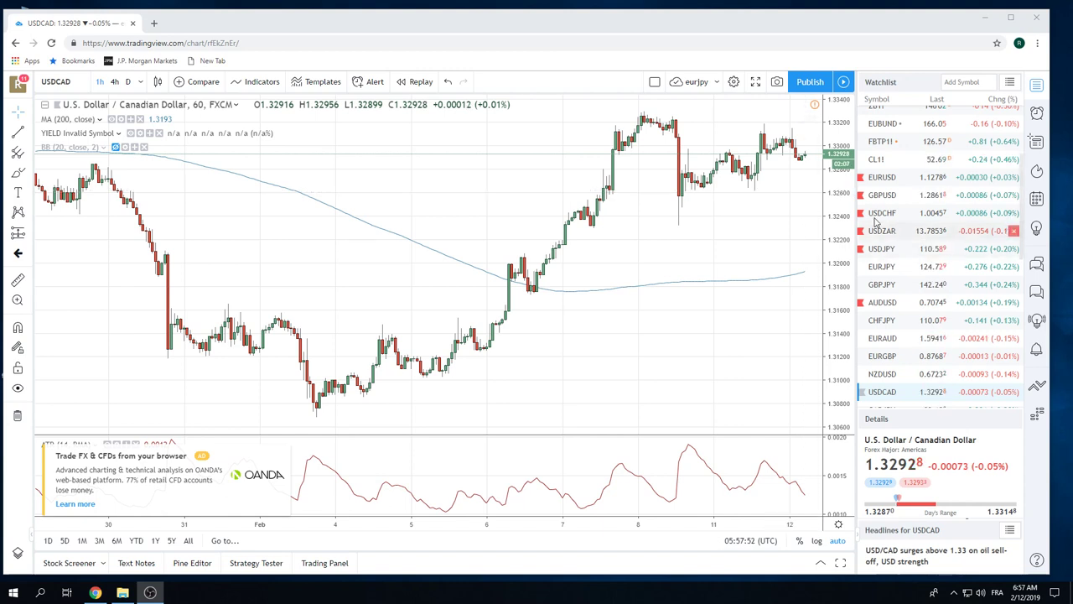
Step: Load the hourly USDJPY chart, then switch to ZB1! T-Bond futures from the watchlist top
{"action": "left_click", "coordinate": [885, 250]}
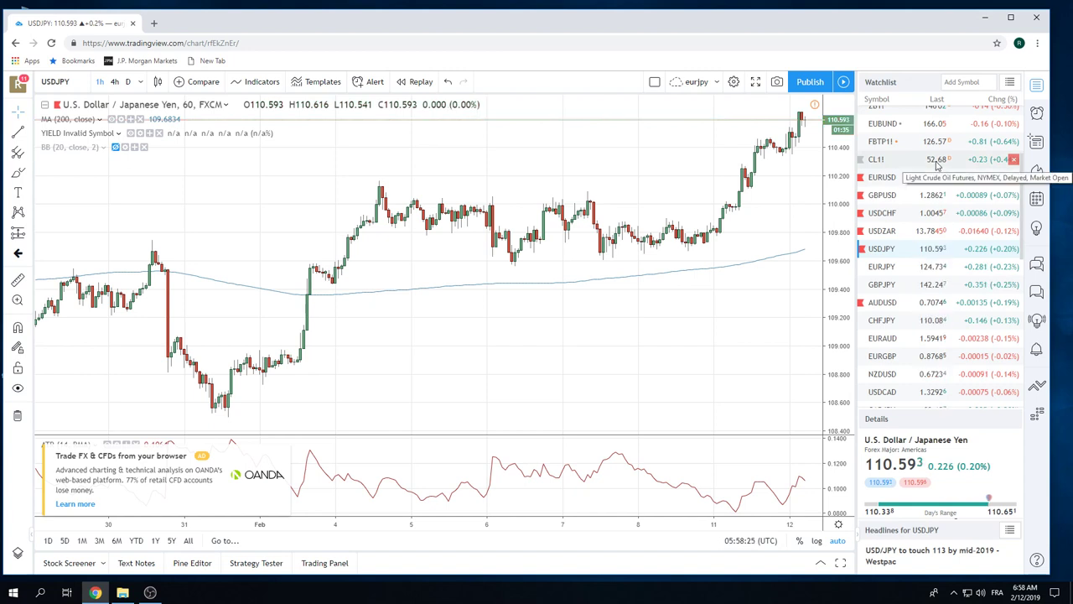
{"action": "scroll", "coordinate": [937, 165], "scroll_direction": "up", "scroll_amount": 1}
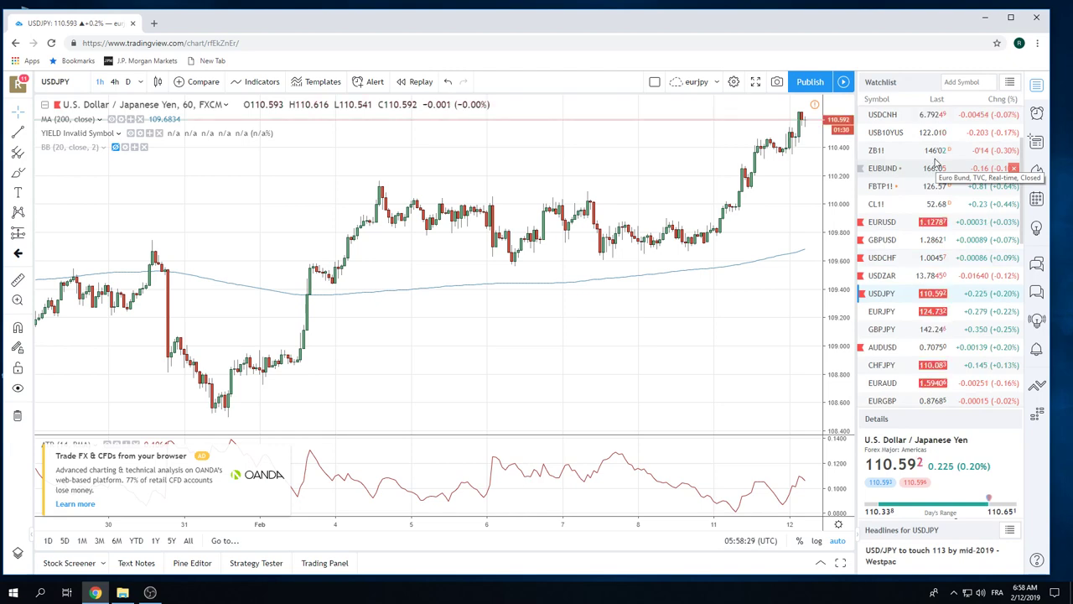
{"action": "left_click", "coordinate": [934, 156]}
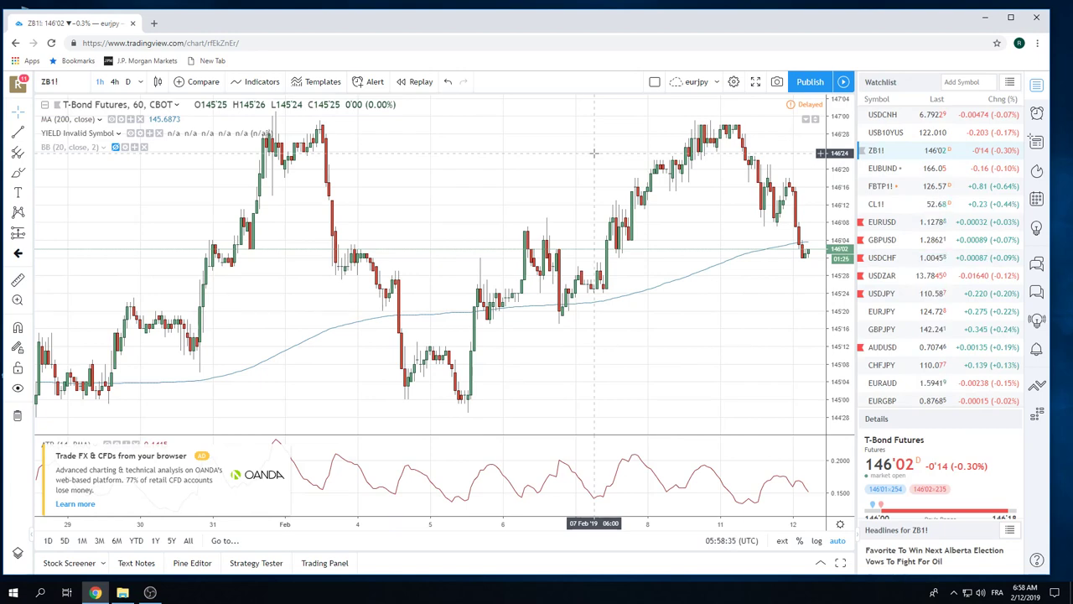
Step: Switch the ZB1! T-Bond chart to the daily (1D) timeframe and zoom back in
{"action": "scroll", "coordinate": [594, 153], "scroll_direction": "down", "scroll_amount": 5}
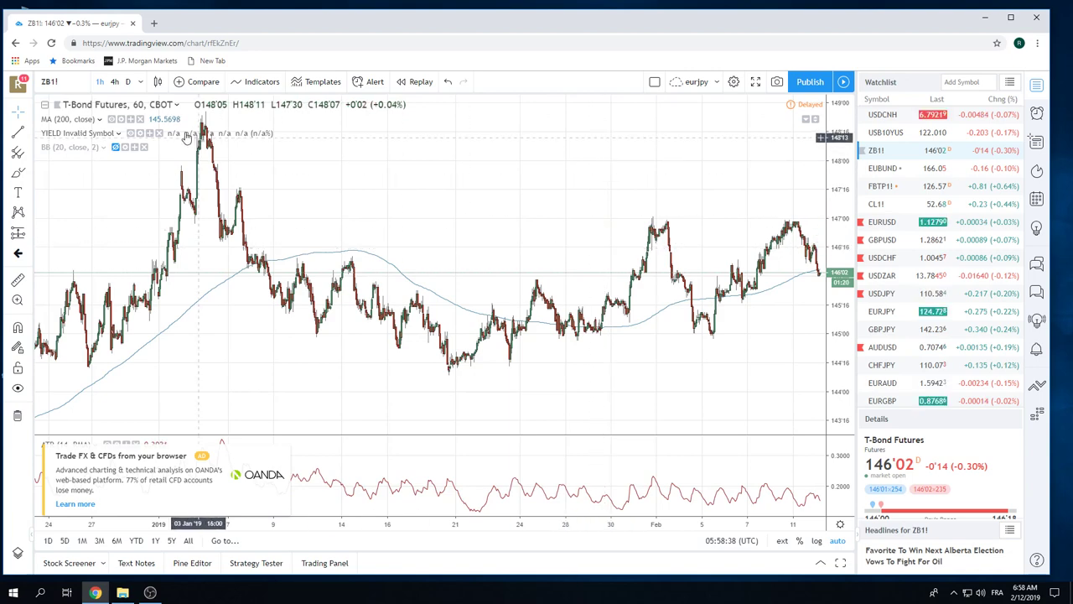
{"action": "left_click", "coordinate": [127, 83]}
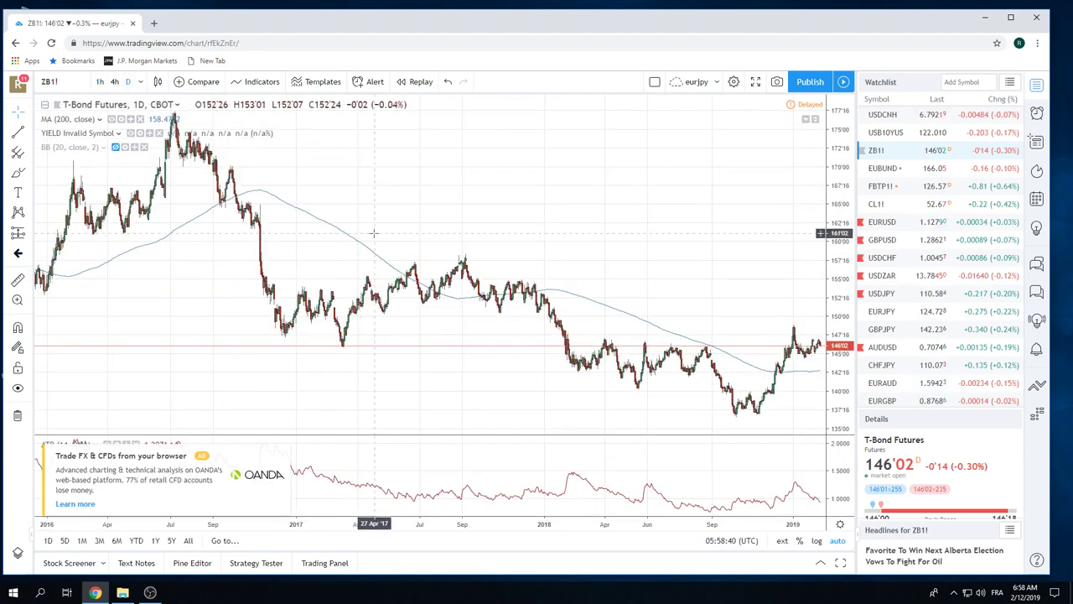
{"action": "scroll", "coordinate": [373, 233], "scroll_direction": "up", "scroll_amount": 4}
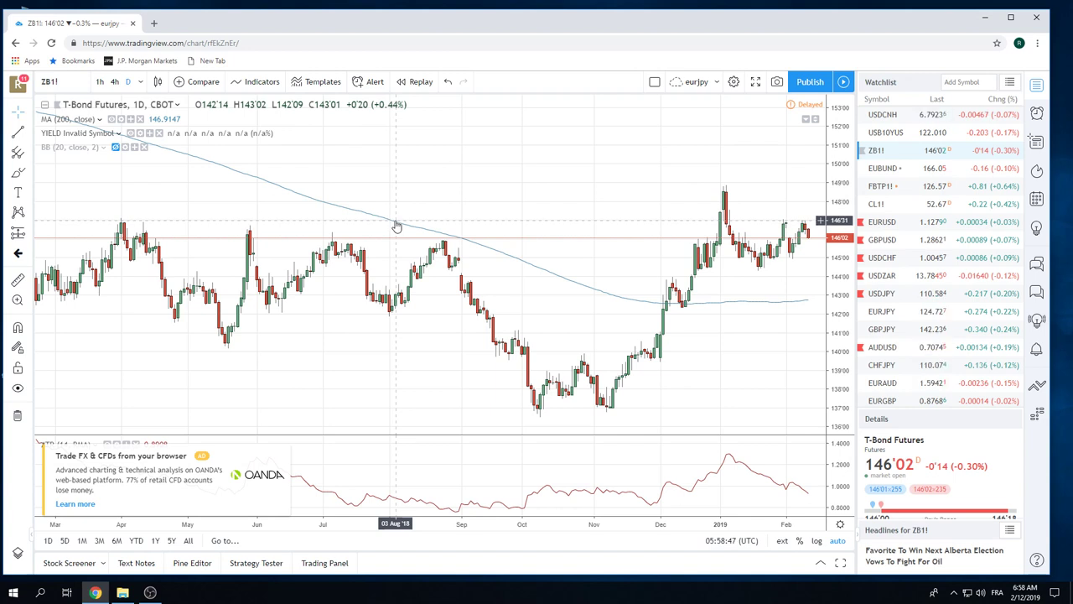
Step: Switch the chart to Euro / U.S. Dollar (EURUSD) on the daily timeframe
{"action": "left_click", "coordinate": [882, 222]}
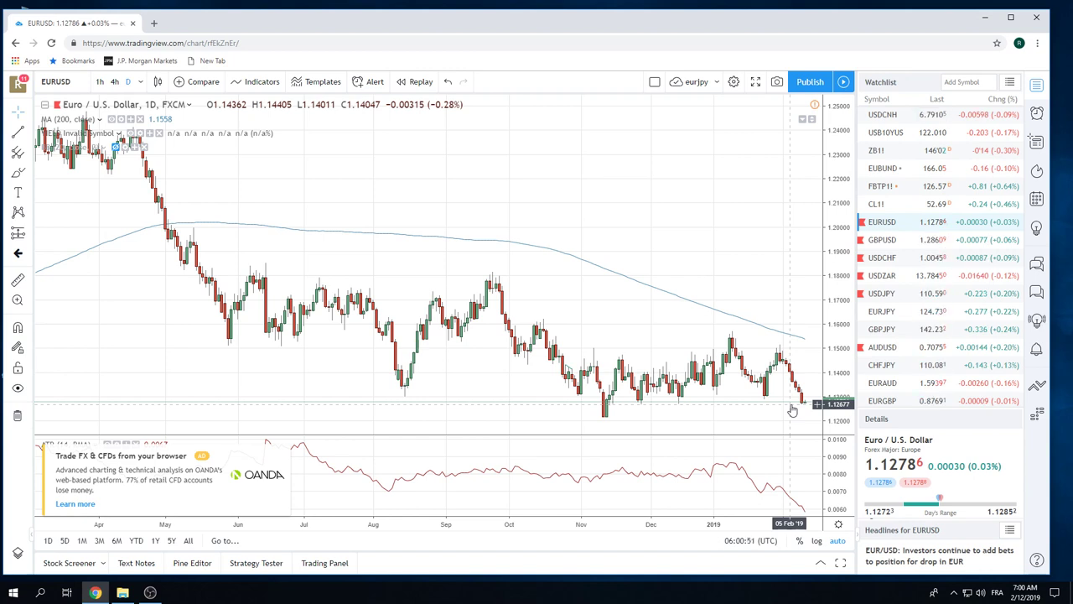
Step: Change the EURUSD chart to the 4-hour (240) timeframe
{"action": "left_click", "coordinate": [115, 81]}
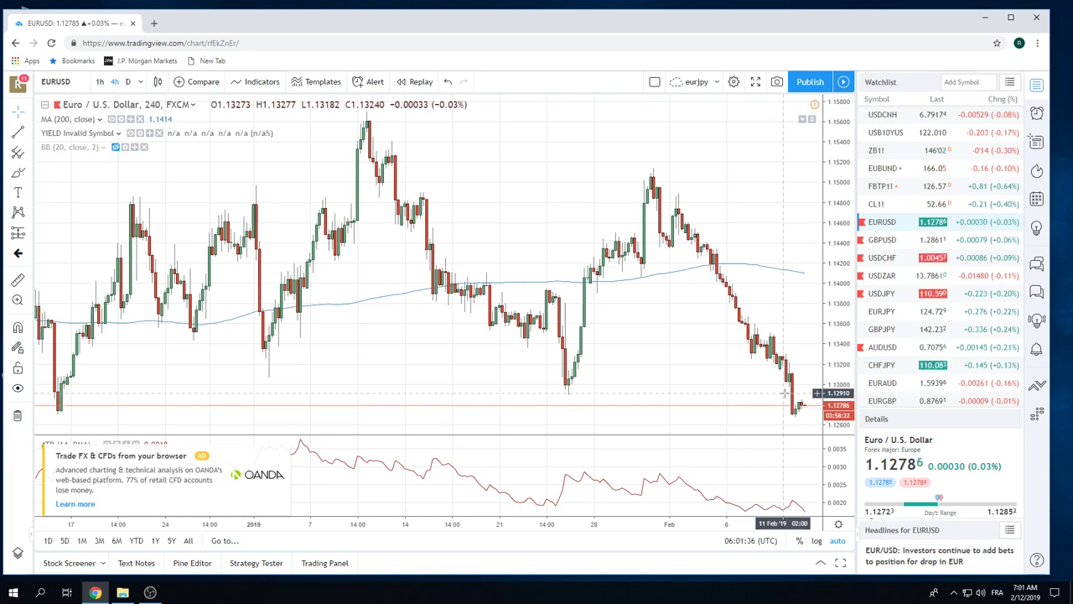
Step: Load the Euro / Japanese Yen (EURJPY) chart on the 4-hour timeframe
{"action": "left_click", "coordinate": [891, 312]}
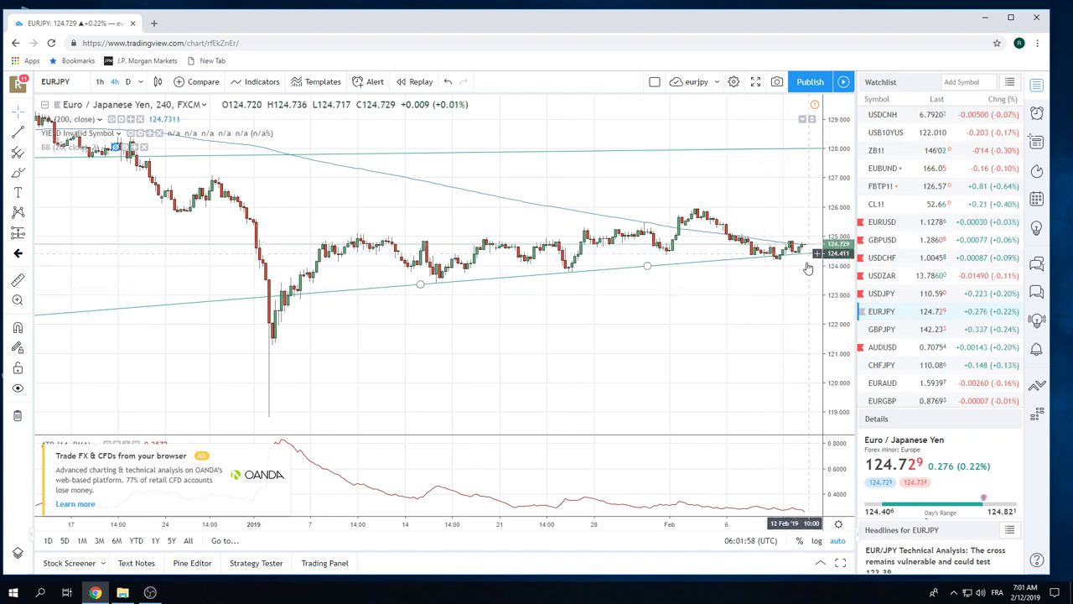
Step: Set the EURJPY chart to the daily (1D) timeframe
{"action": "left_click", "coordinate": [127, 81]}
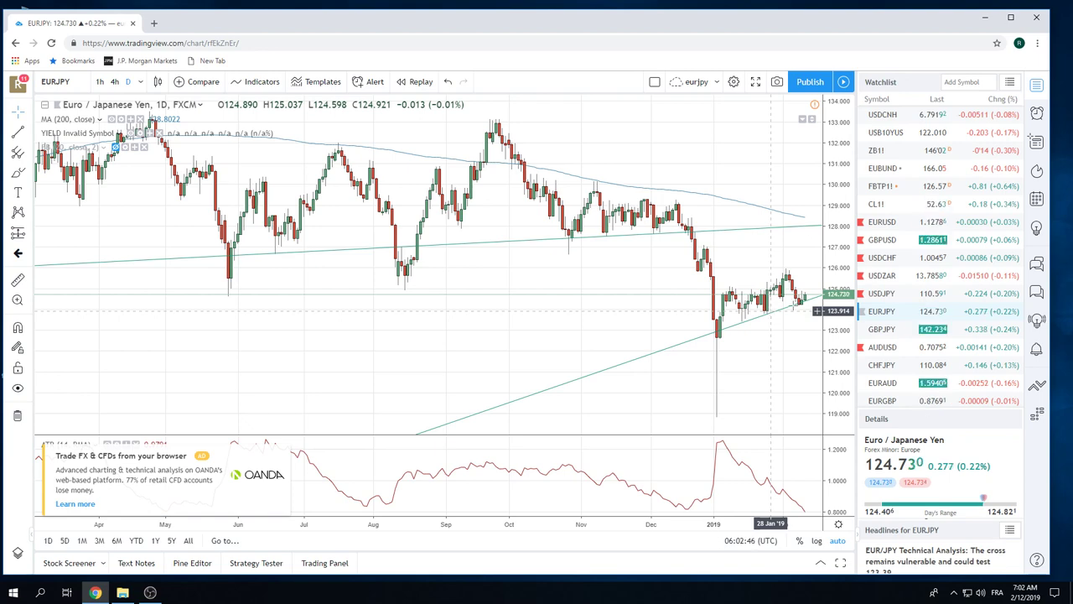
Step: Switch back to the daily EURUSD chart with MA (200) and ATR
{"action": "left_click", "coordinate": [873, 228]}
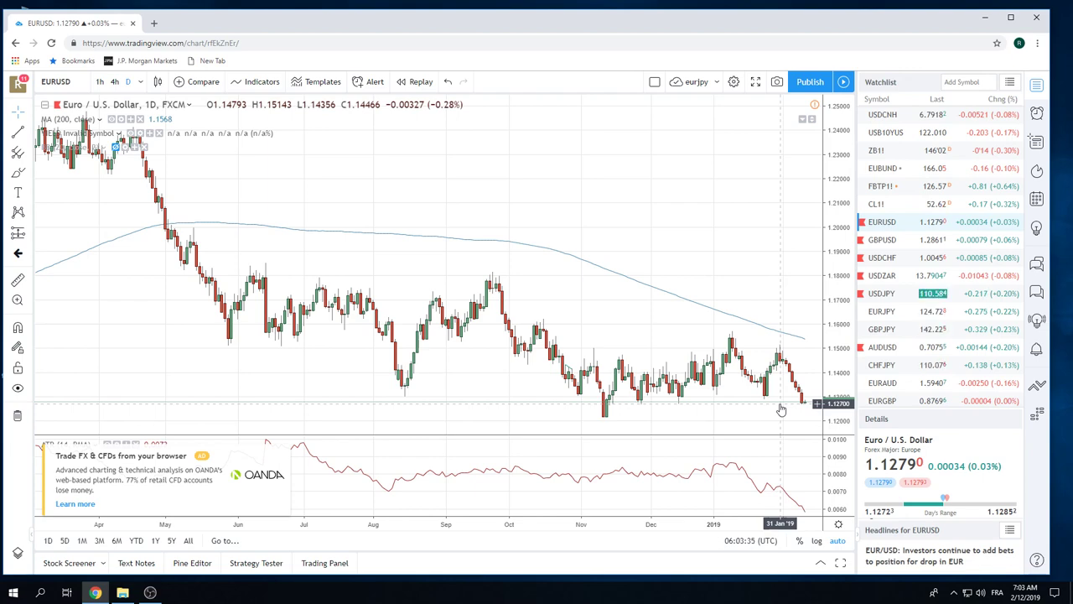
Step: Load the daily USDZAR chart and zoom in to October through February
{"action": "left_click", "coordinate": [887, 277]}
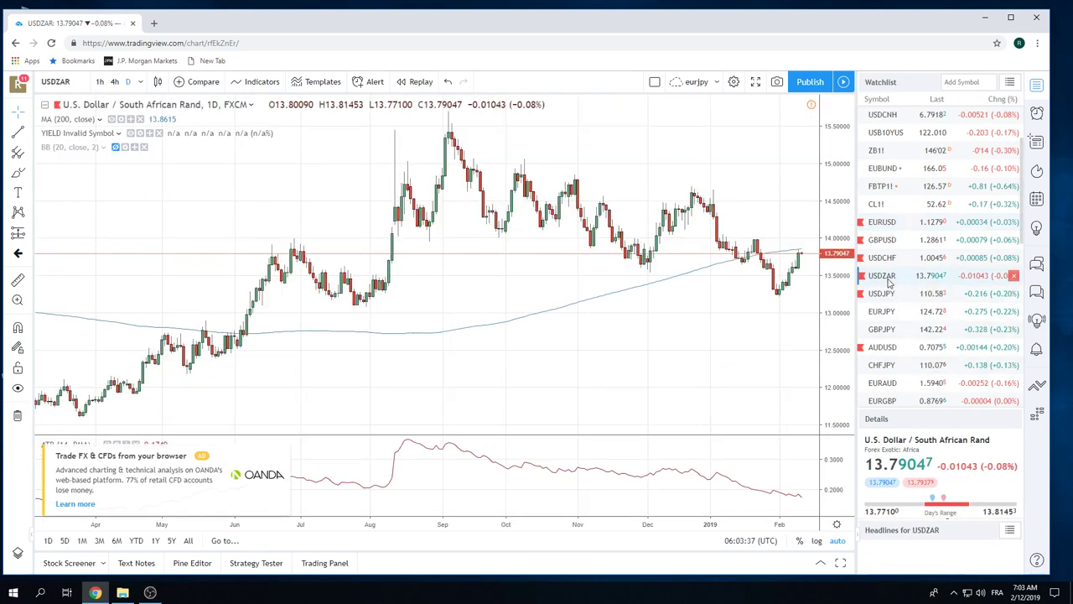
{"action": "scroll", "coordinate": [663, 339], "scroll_direction": "up", "scroll_amount": 5}
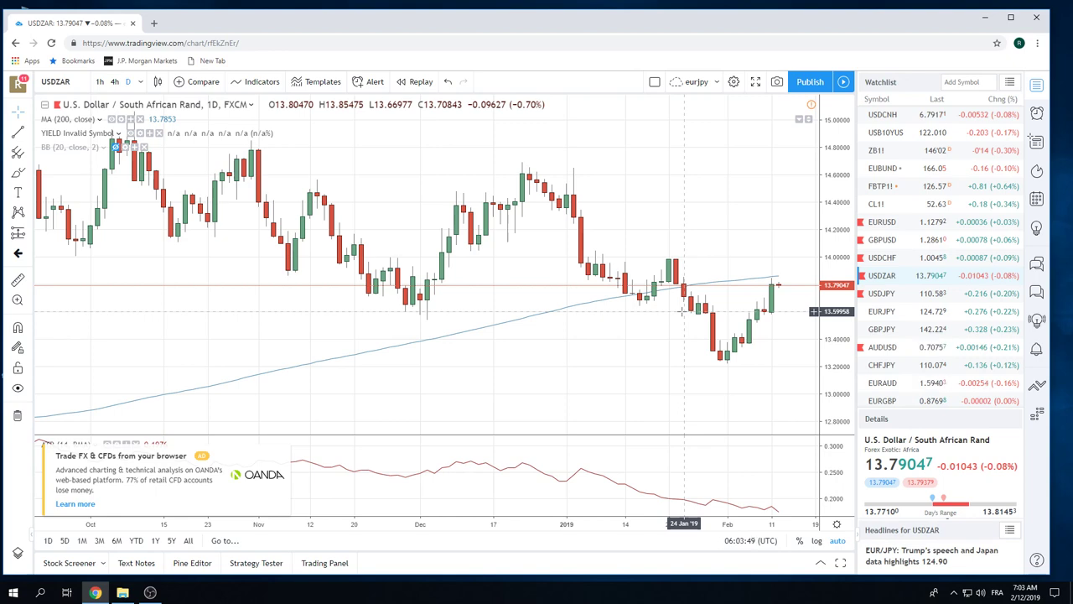
Step: Close the OANDA advert and choose 'Hide for now' on the upgrade offer
{"action": "left_click", "coordinate": [292, 452]}
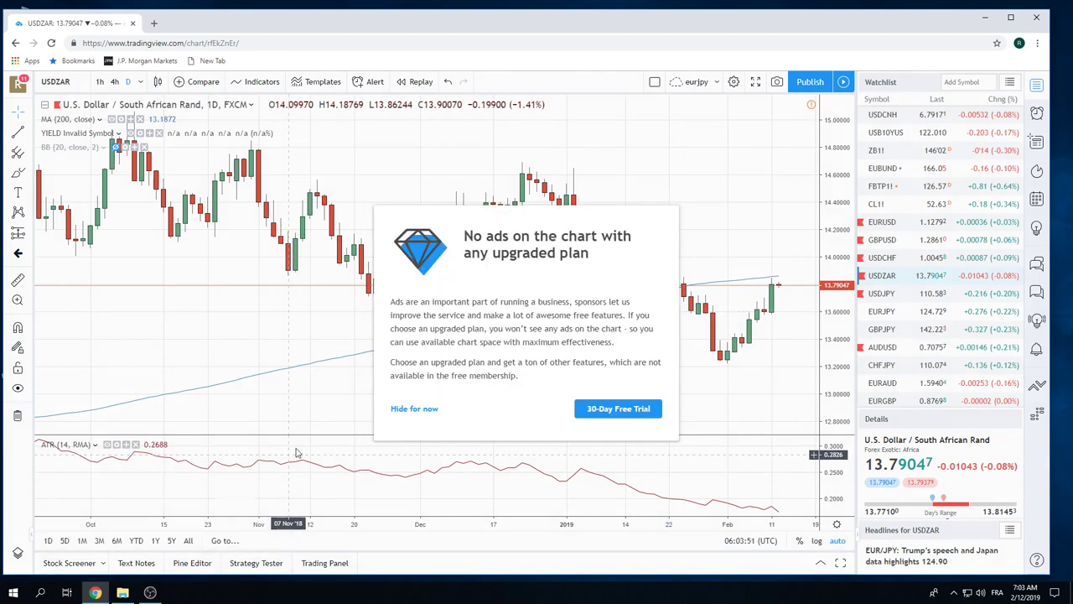
{"action": "left_click", "coordinate": [406, 412]}
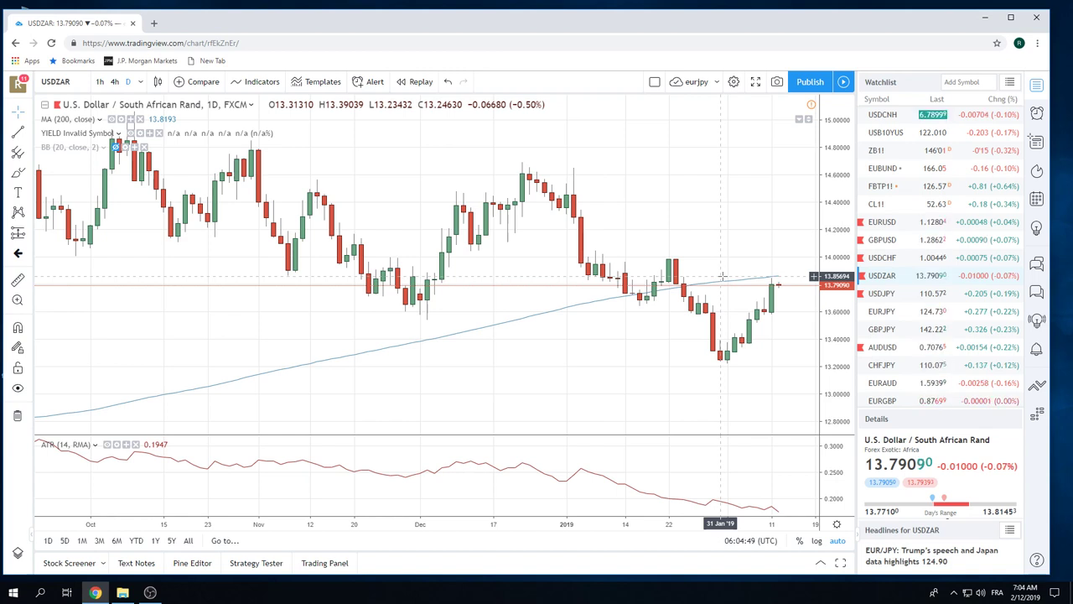
Step: Scroll the watchlist up toward the top while reviewing the daily USDZAR chart
{"action": "scroll", "coordinate": [887, 279], "scroll_direction": "up", "scroll_amount": 2}
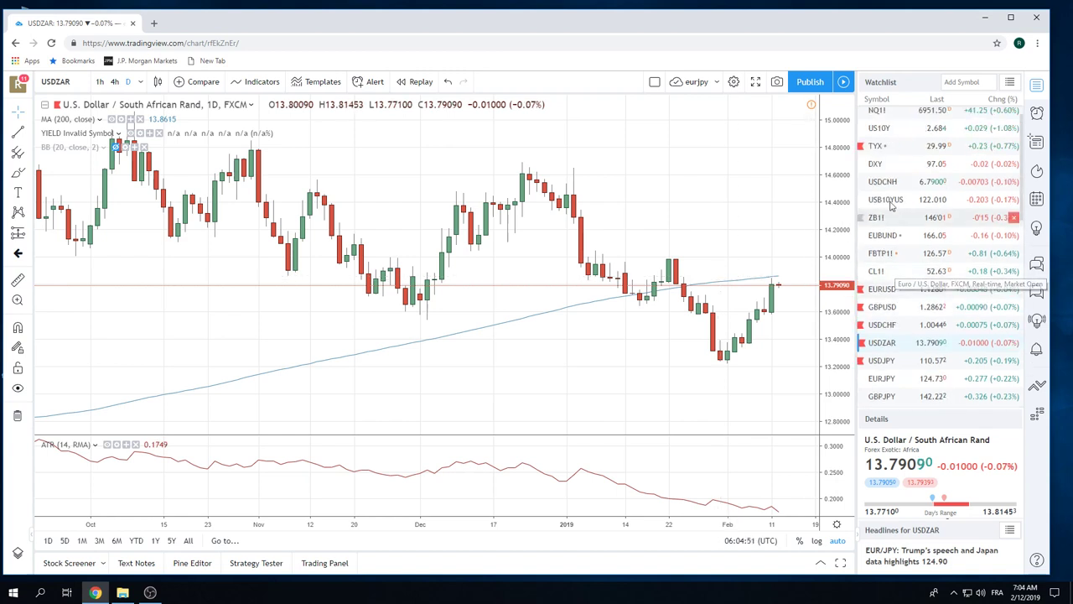
Step: Load the U.S. Dollar Currency Index (DXY) and zoom out to cover early 2018 to February
{"action": "left_click", "coordinate": [885, 165]}
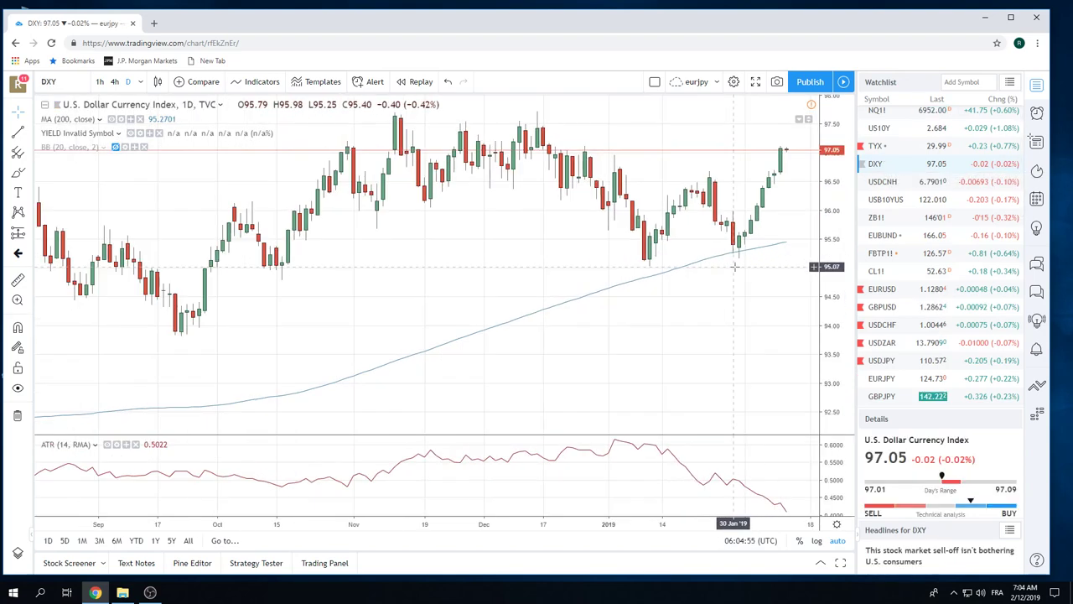
{"action": "scroll", "coordinate": [735, 267], "scroll_direction": "down", "scroll_amount": 5}
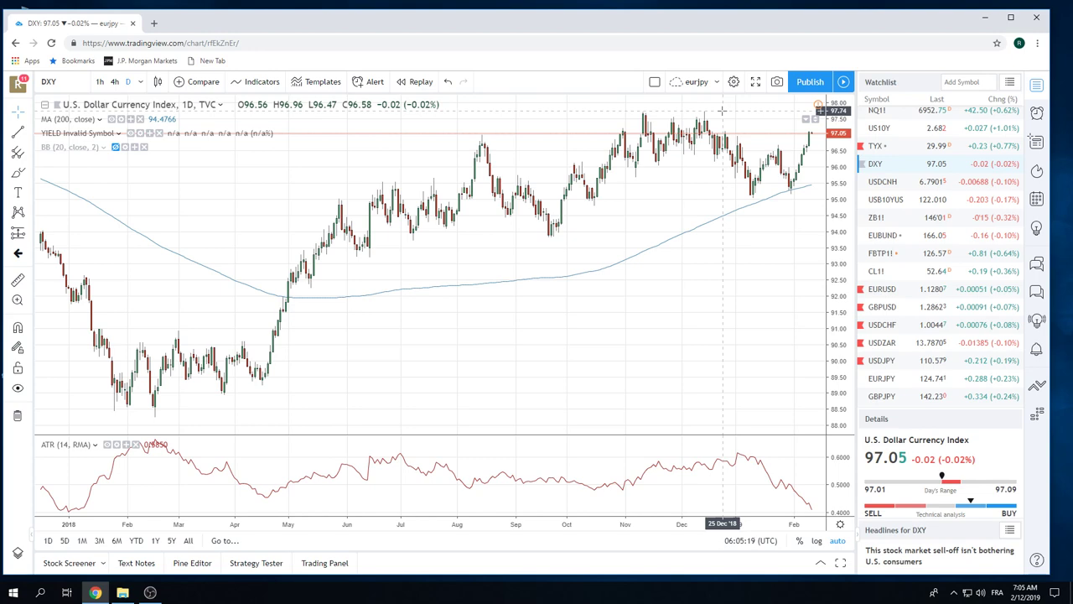
{"action": "scroll", "coordinate": [906, 268], "scroll_direction": "down", "scroll_amount": 2}
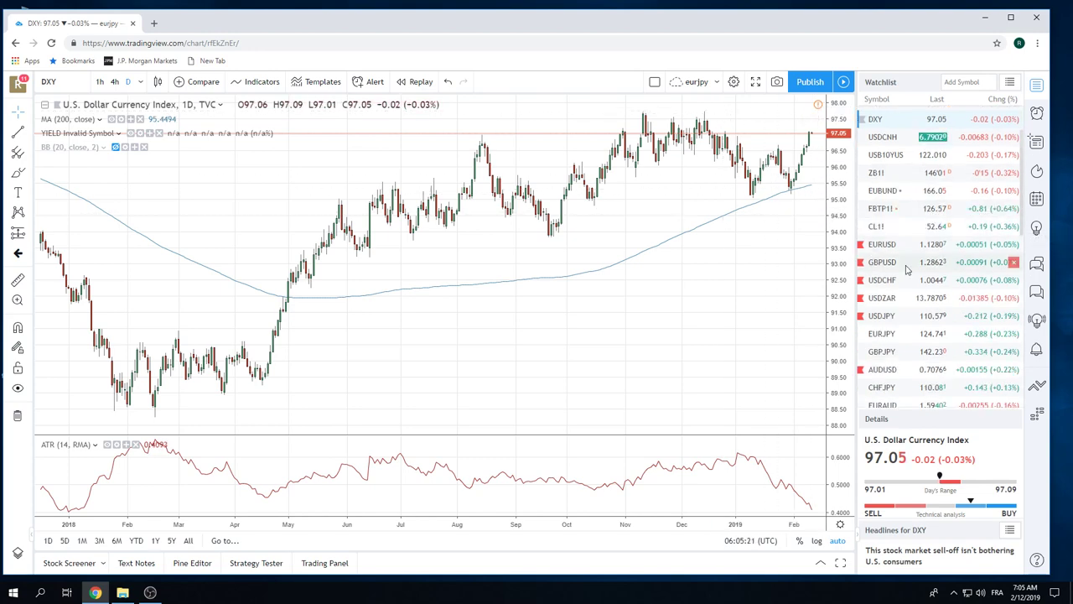
Step: Bring up the GBPUSD daily chart, hide its green trend line, then load USDCHF
{"action": "left_click", "coordinate": [907, 268]}
{"action": "scroll", "coordinate": [673, 281], "scroll_direction": "up", "scroll_amount": 4}
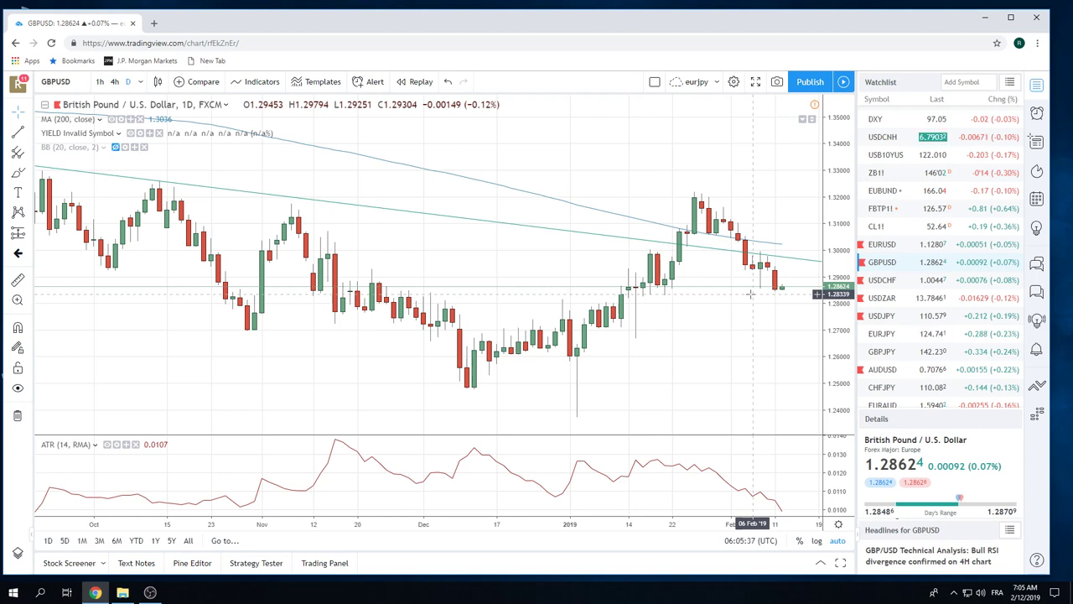
{"action": "right_click", "coordinate": [498, 227]}
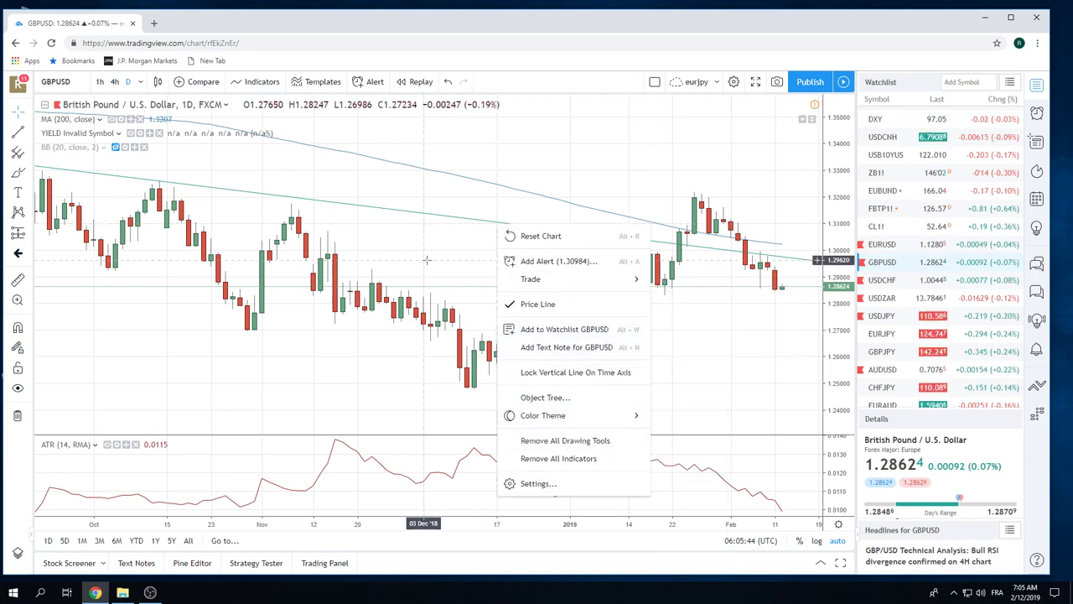
{"action": "right_click", "coordinate": [462, 264]}
{"action": "left_click", "coordinate": [485, 224]}
{"action": "right_click", "coordinate": [485, 225]}
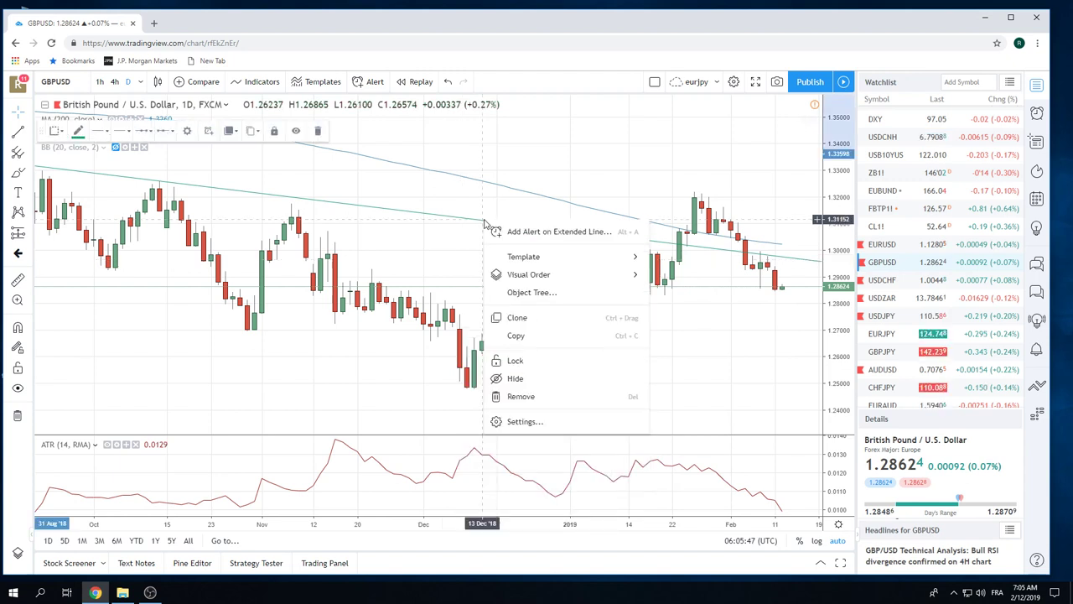
{"action": "left_click", "coordinate": [537, 383]}
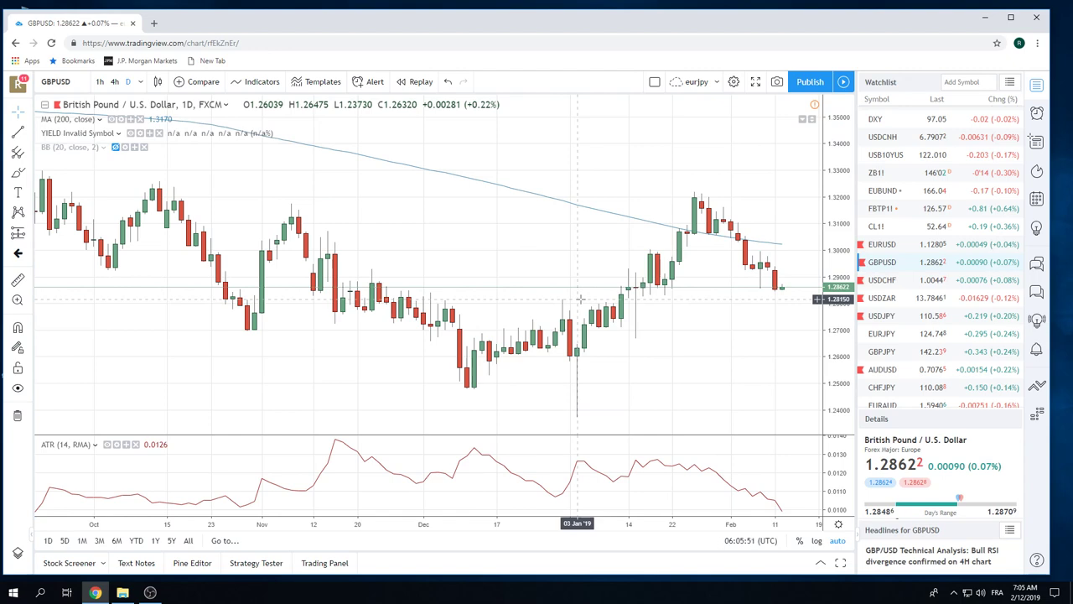
{"action": "left_click", "coordinate": [882, 281]}
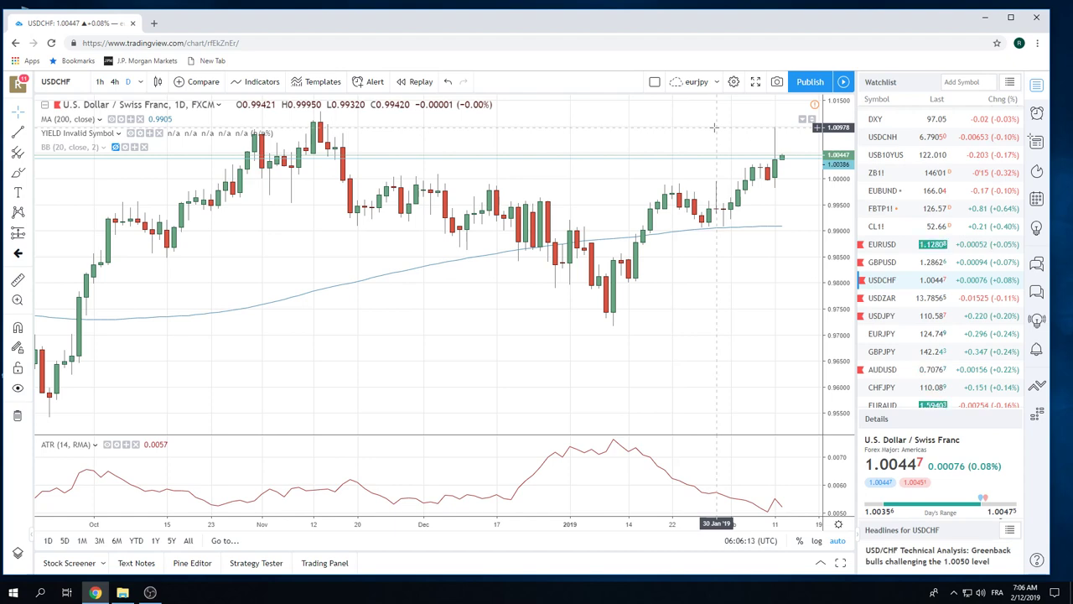
{"action": "scroll", "coordinate": [711, 134], "scroll_direction": "down", "scroll_amount": 3}
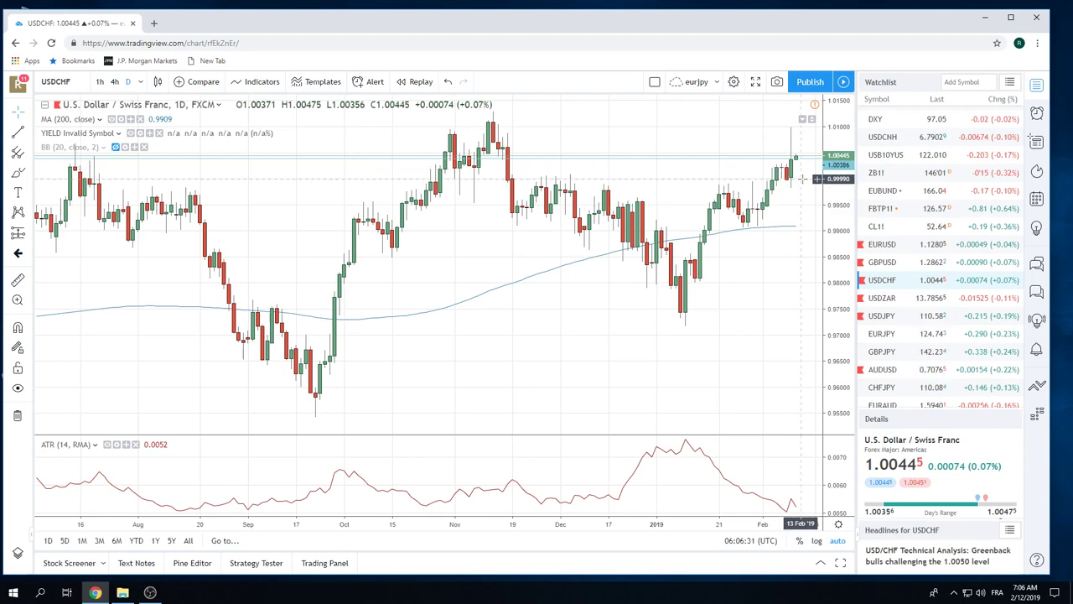
{"action": "scroll", "coordinate": [802, 179], "scroll_direction": "down", "scroll_amount": 3}
{"action": "scroll", "coordinate": [794, 198], "scroll_direction": "up", "scroll_amount": 3}
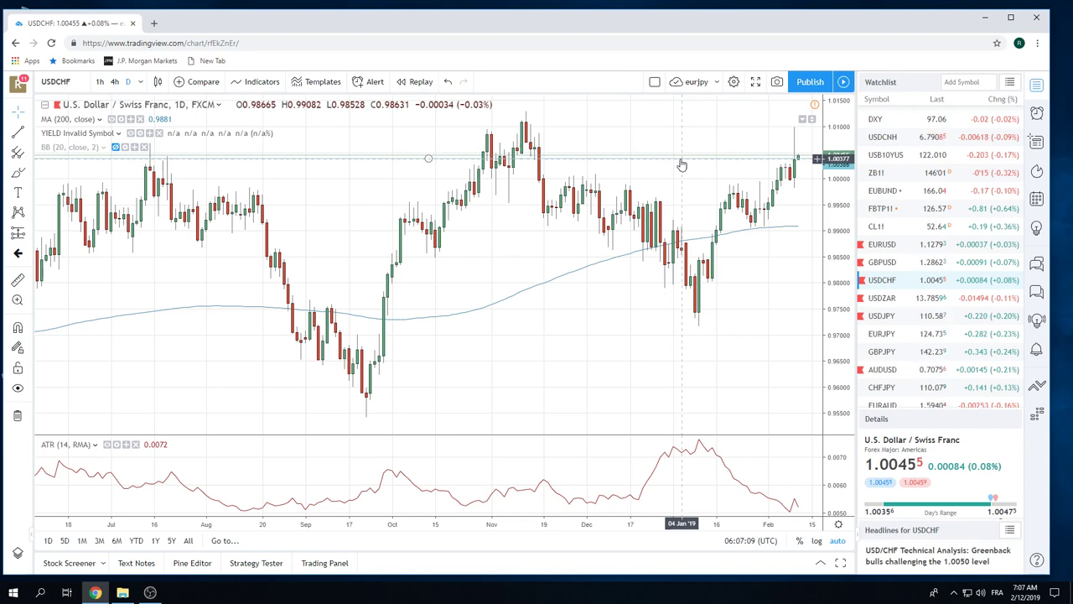
{"action": "scroll", "coordinate": [682, 165], "scroll_direction": "up", "scroll_amount": 3}
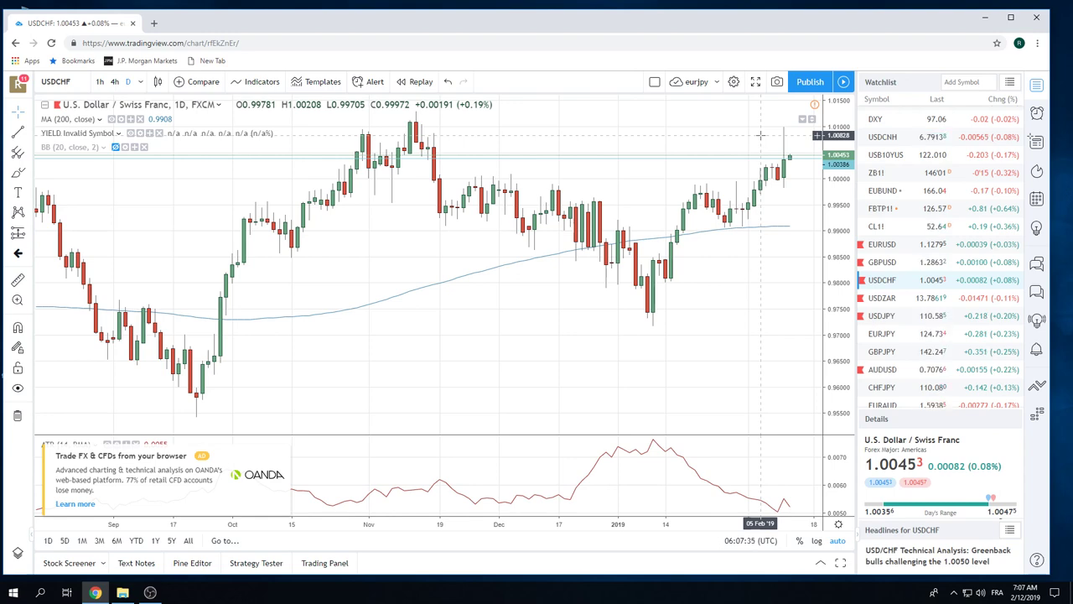
{"action": "scroll", "coordinate": [669, 244], "scroll_direction": "down", "scroll_amount": 5}
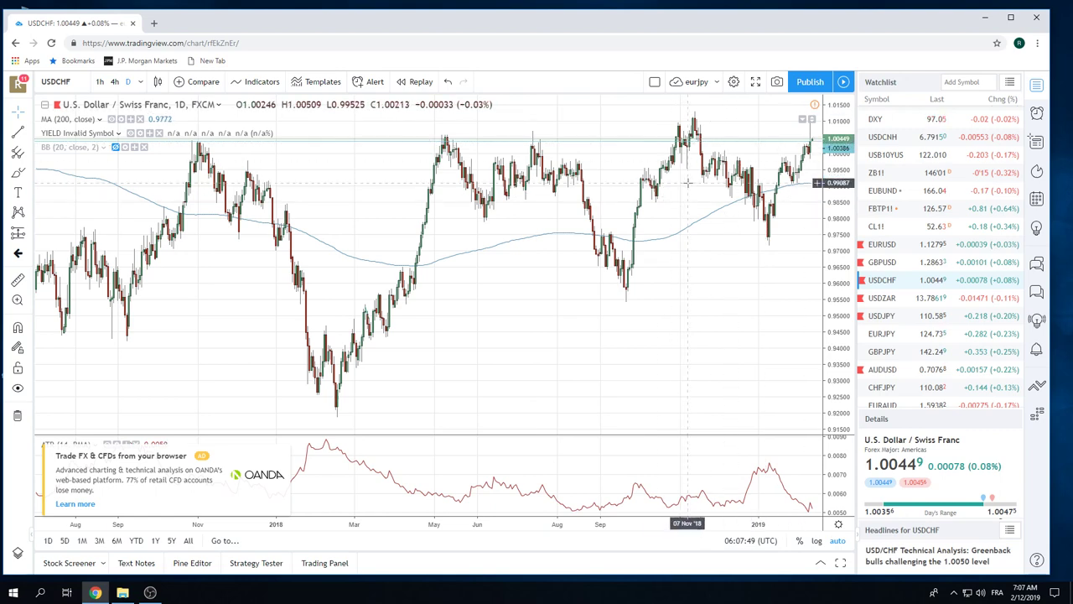
{"action": "scroll", "coordinate": [419, 277], "scroll_direction": "down", "scroll_amount": 5}
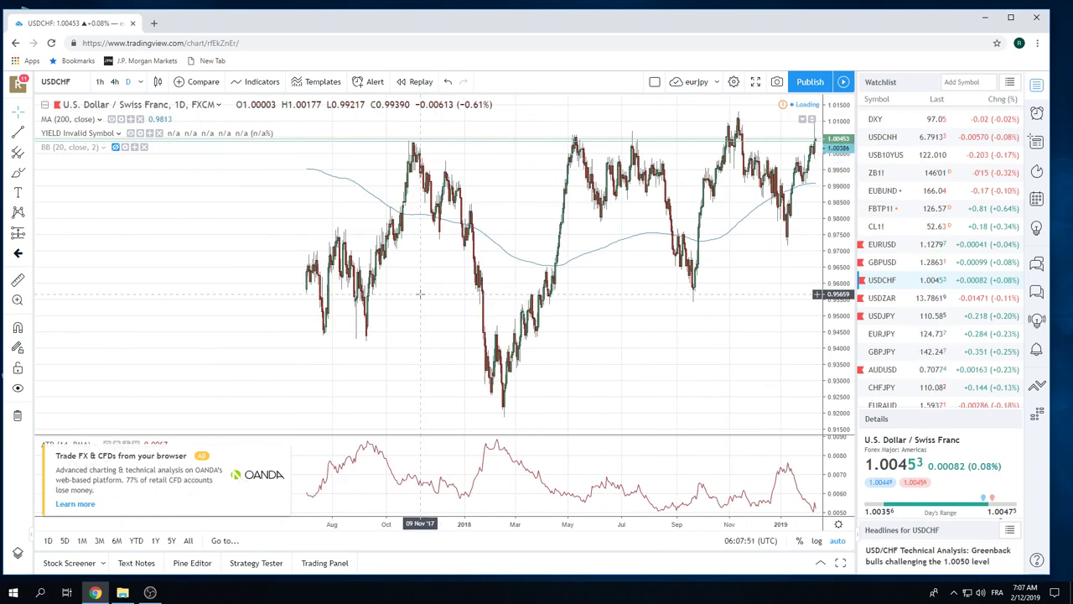
Step: Switch USDCHF to 1-month candles, showing its history from 2005 to 2019
{"action": "left_click", "coordinate": [140, 82]}
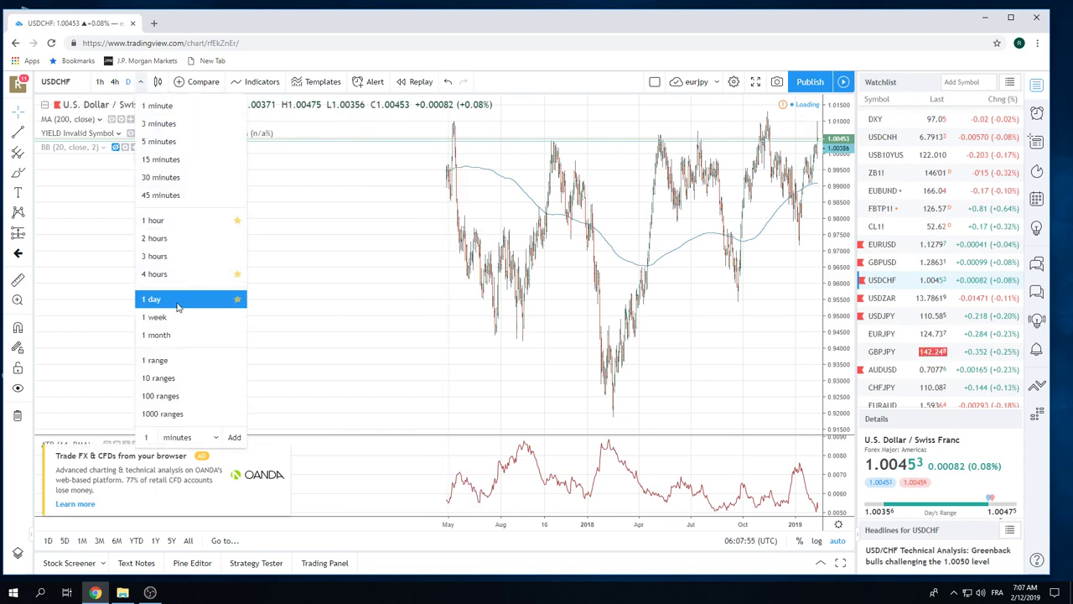
{"action": "left_click", "coordinate": [178, 336]}
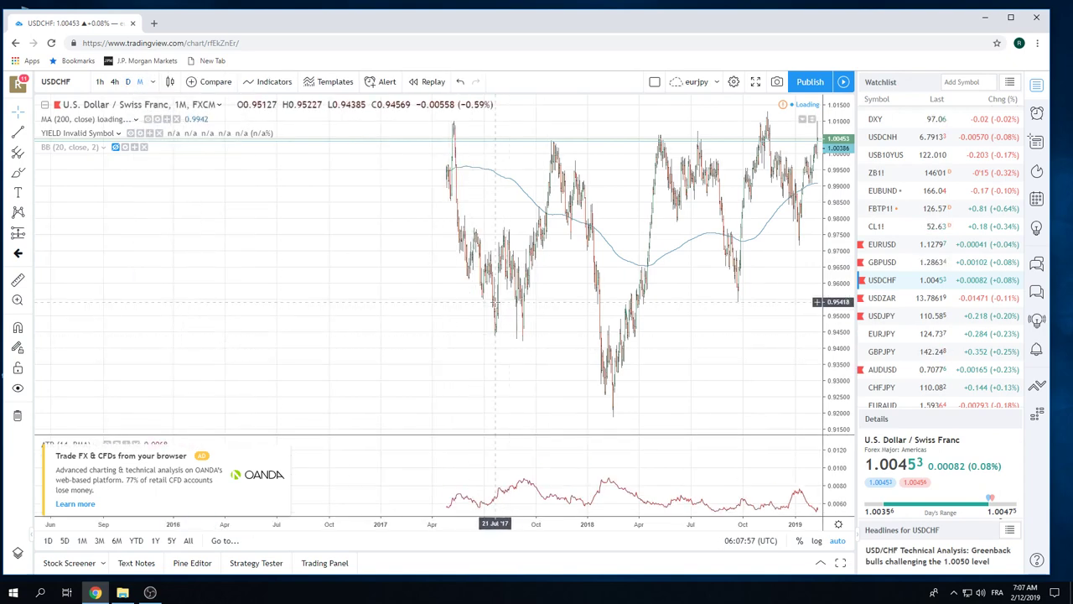
{"action": "scroll", "coordinate": [420, 285], "scroll_direction": "down", "scroll_amount": 5}
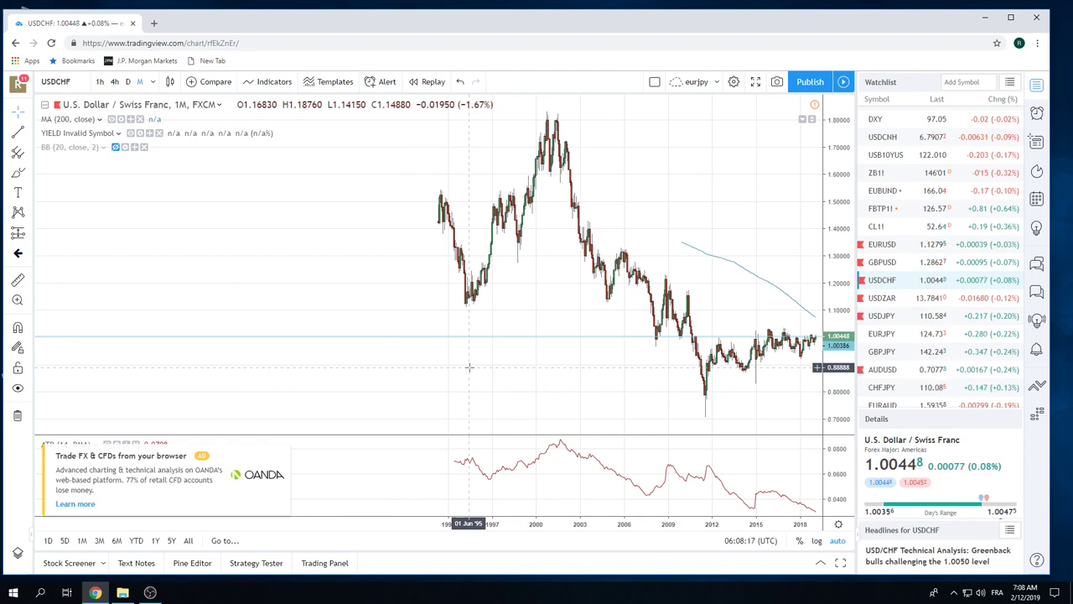
{"action": "scroll", "coordinate": [469, 367], "scroll_direction": "up", "scroll_amount": 5}
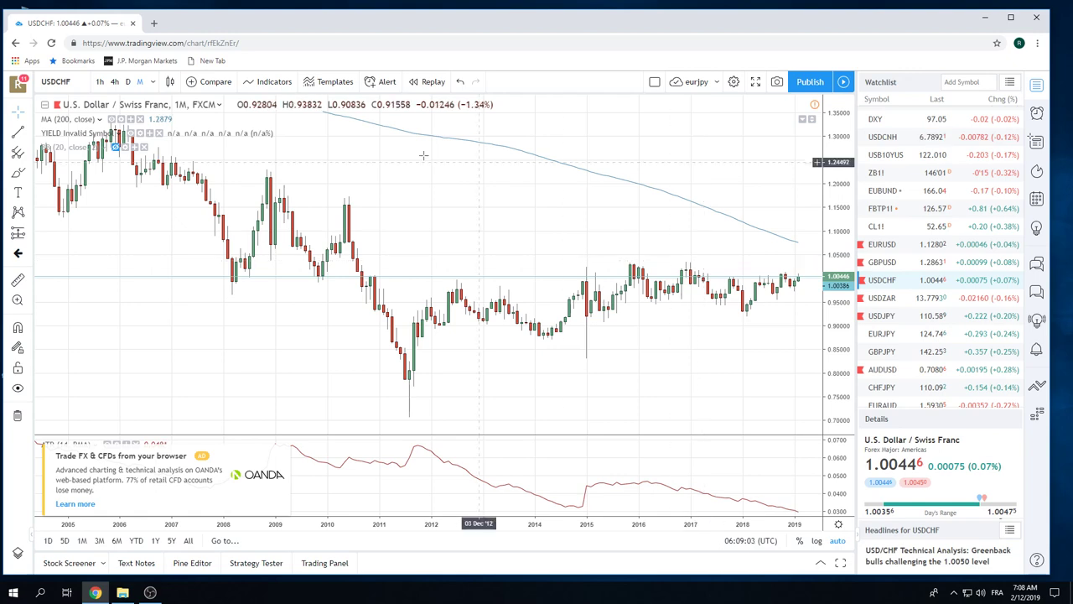
Step: Set USDCHF back to 1D candles covering June 2018 to February 2019, and scroll the watchlist down
{"action": "left_click", "coordinate": [128, 82]}
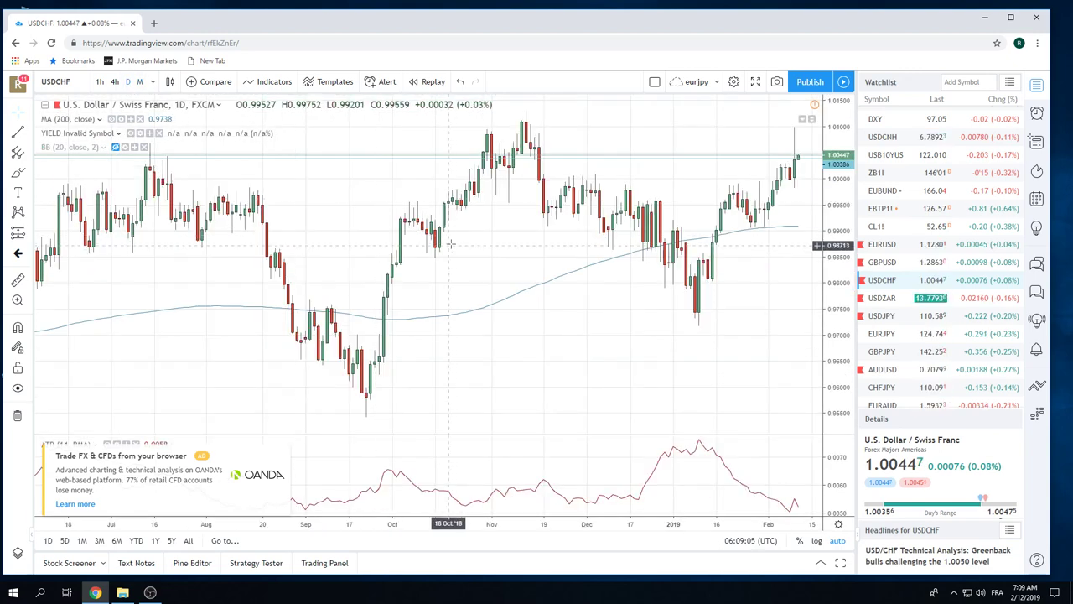
{"action": "scroll", "coordinate": [455, 239], "scroll_direction": "up", "scroll_amount": 3}
{"action": "scroll", "coordinate": [458, 242], "scroll_direction": "down", "scroll_amount": 2}
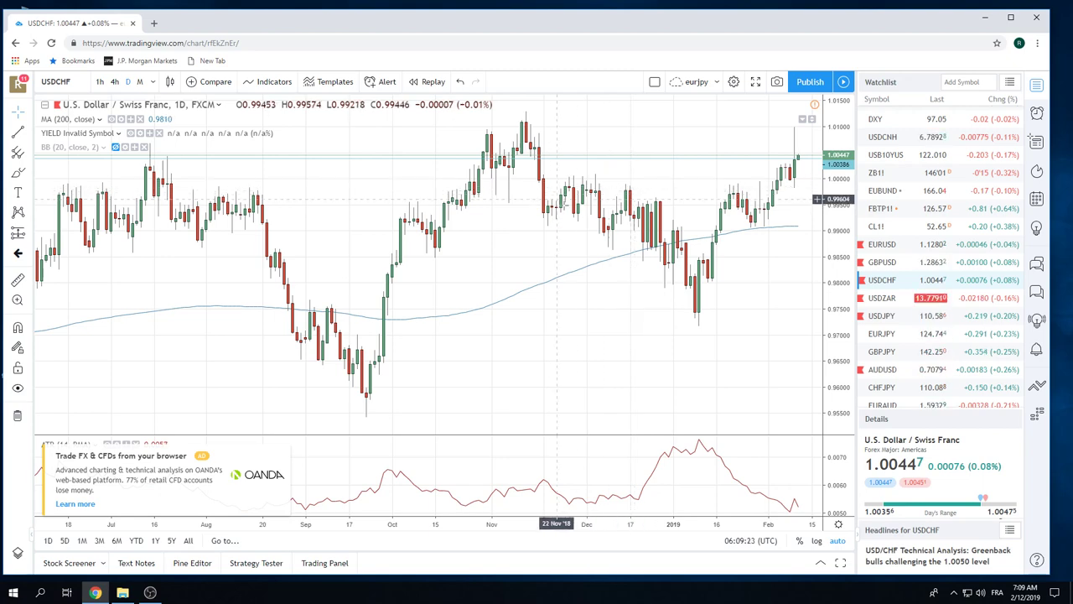
{"action": "scroll", "coordinate": [587, 218], "scroll_direction": "down", "scroll_amount": 2}
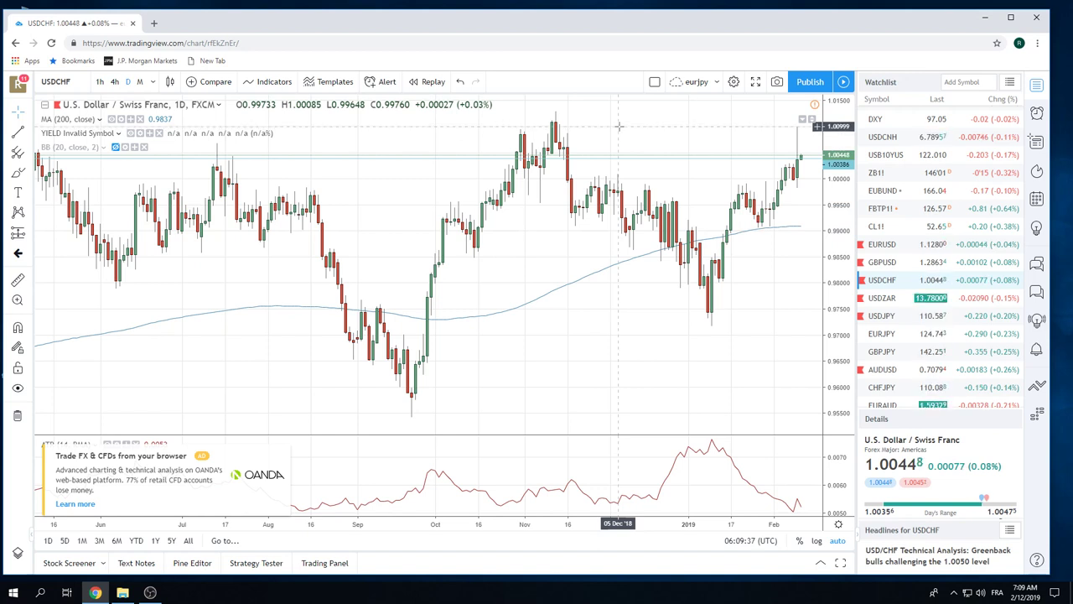
{"action": "scroll", "coordinate": [893, 336], "scroll_direction": "down", "scroll_amount": 3}
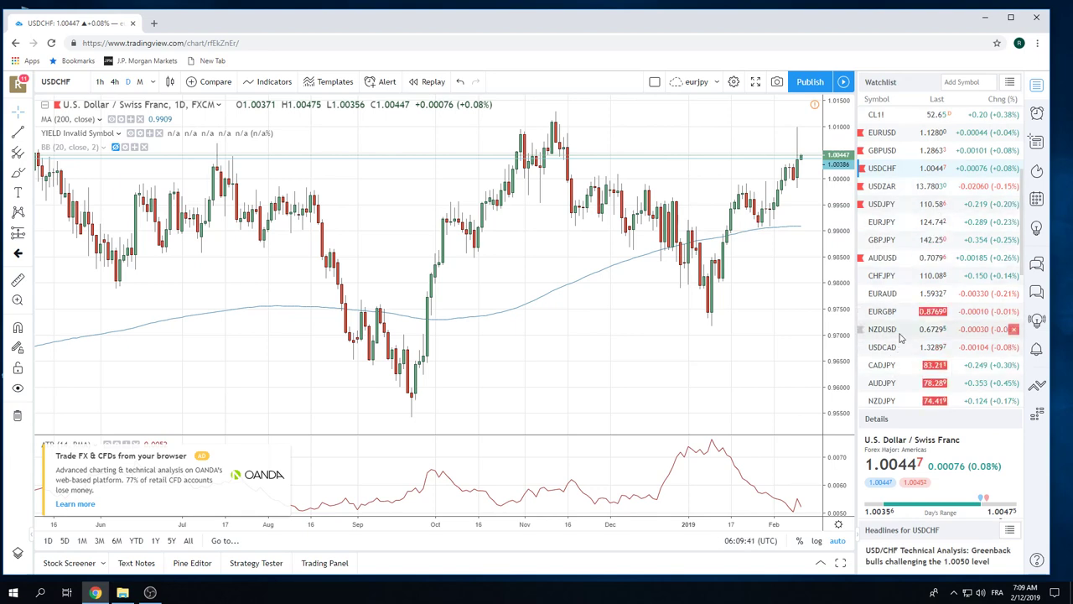
Step: Load EURAUD daily and zoom in to show November 2018 to February 2019
{"action": "left_click", "coordinate": [895, 293]}
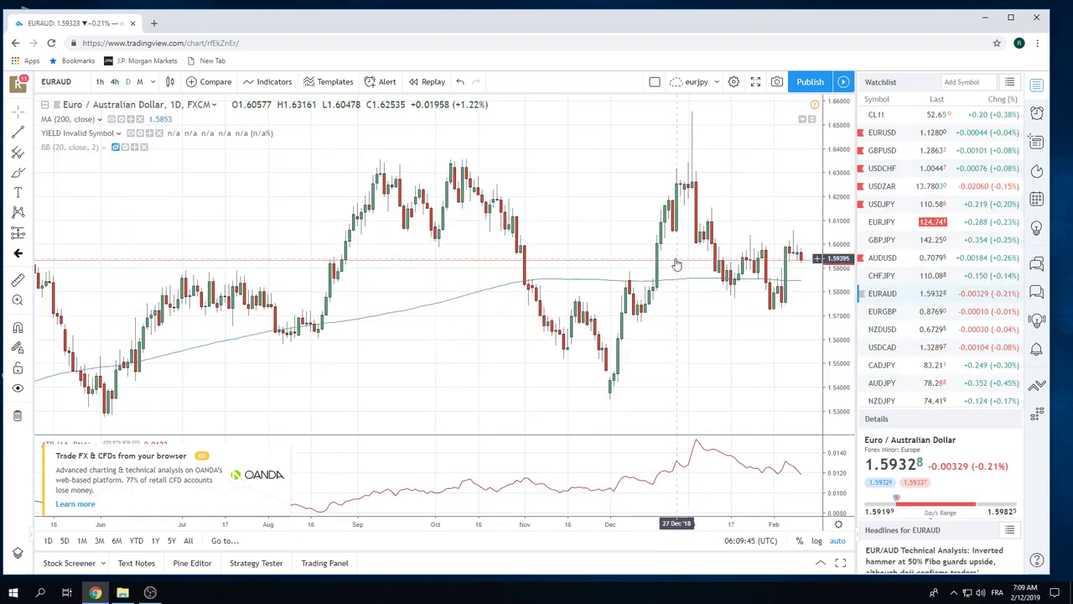
{"action": "scroll", "coordinate": [671, 268], "scroll_direction": "up", "scroll_amount": 5}
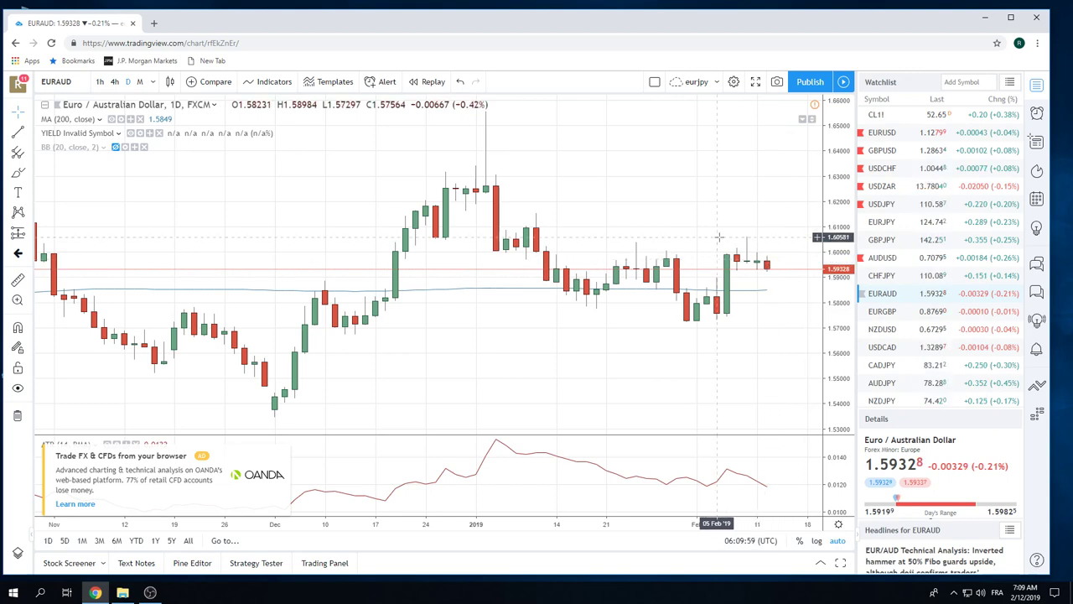
{"action": "left_click", "coordinate": [881, 258]}
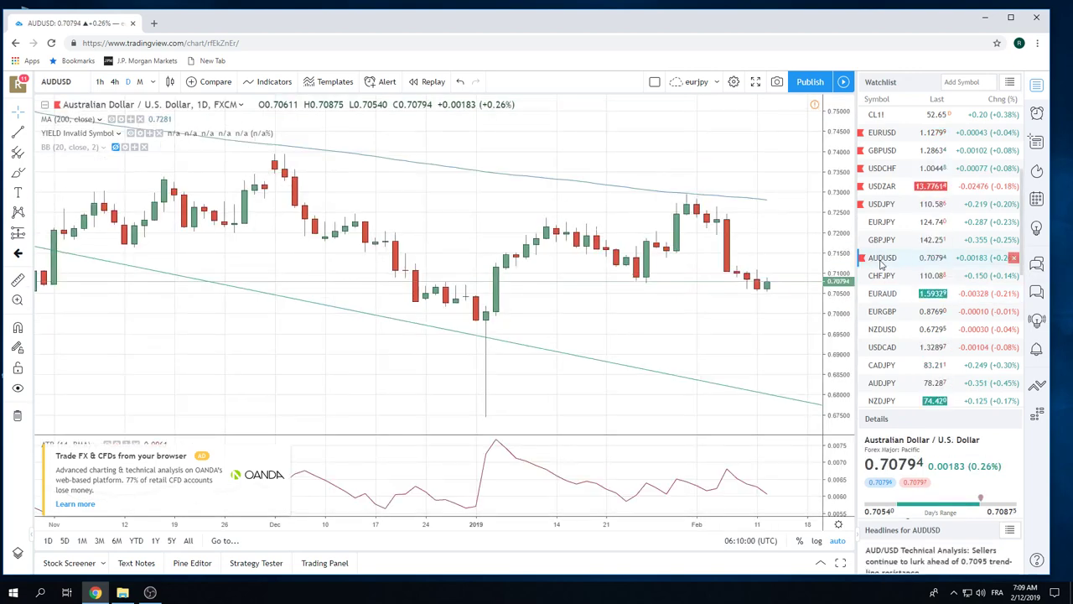
{"action": "scroll", "coordinate": [776, 270], "scroll_direction": "down", "scroll_amount": 3}
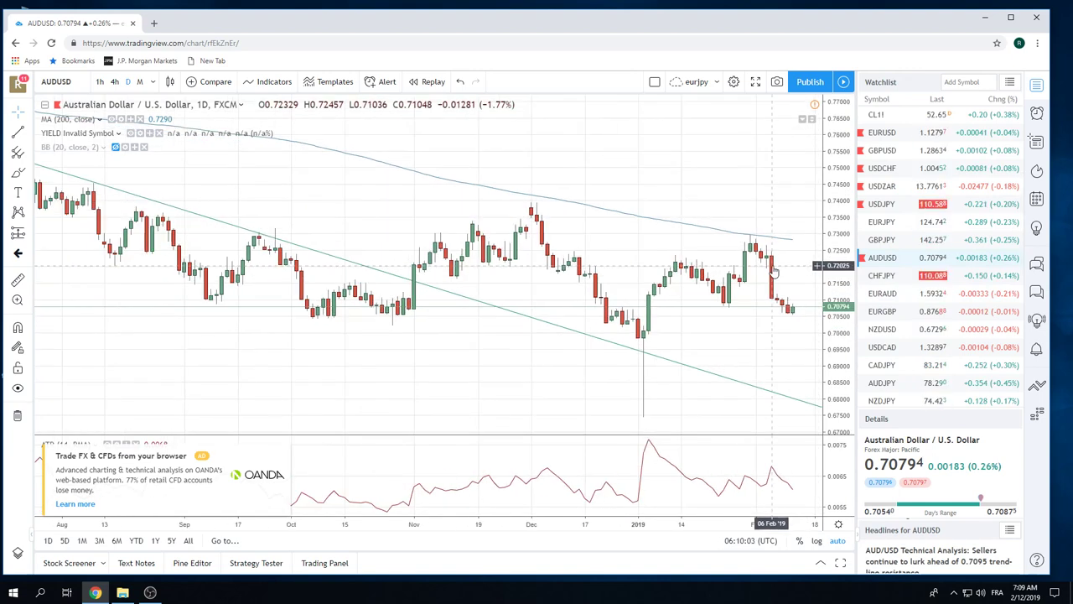
{"action": "left_click", "coordinate": [882, 295]}
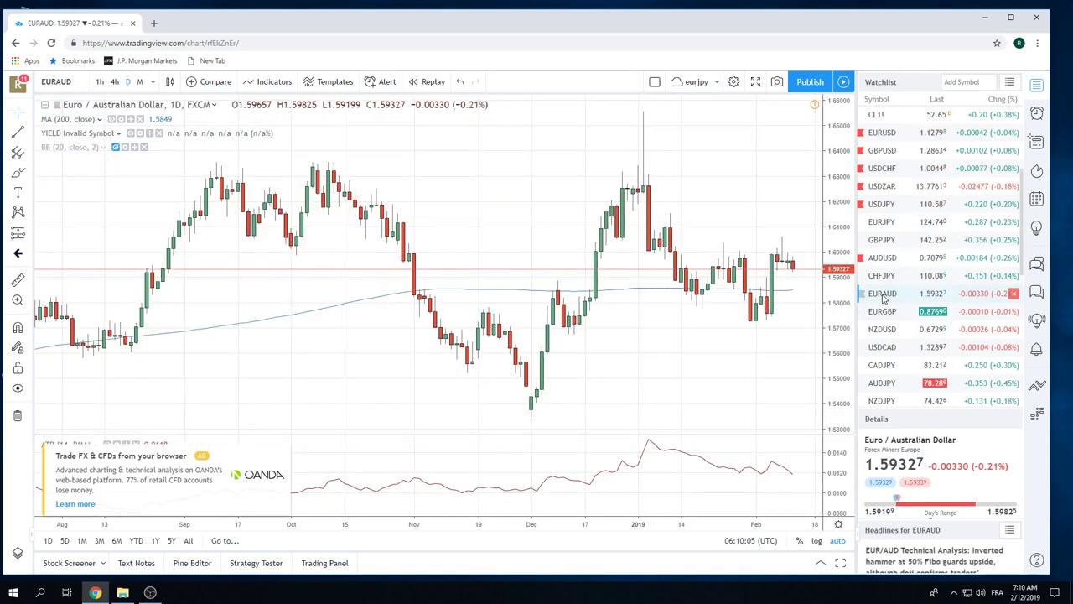